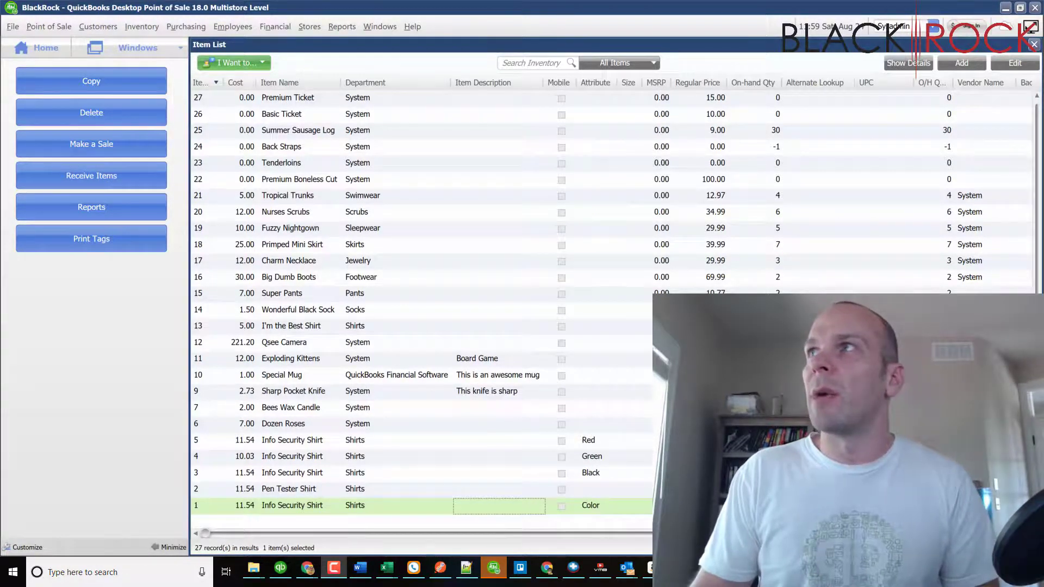
# Switch to the Ninite web page and scroll through it.
pyautogui.hotkey('alt', 'Tab')
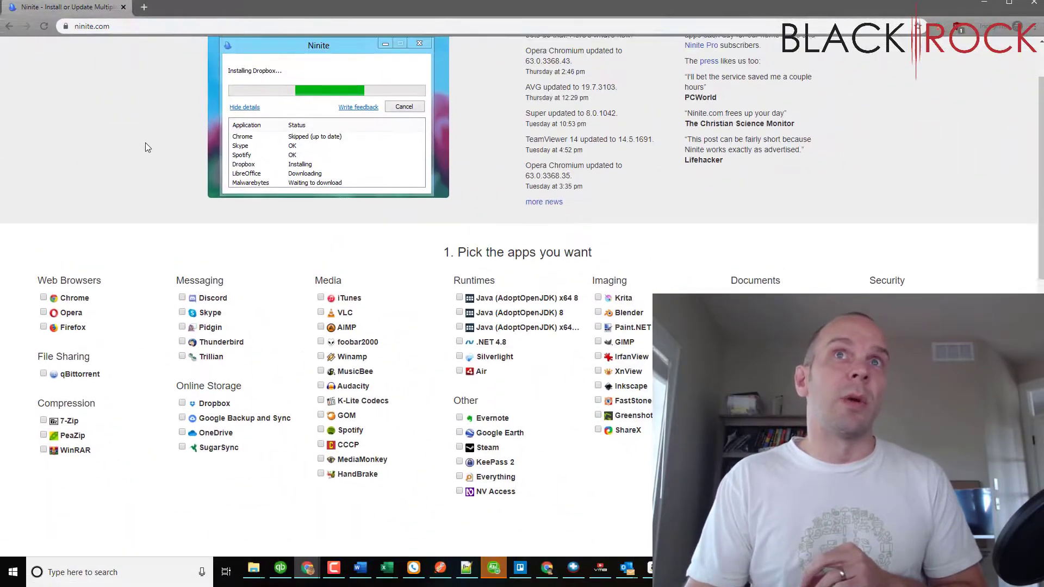
pyautogui.scroll(1, 145, 143)
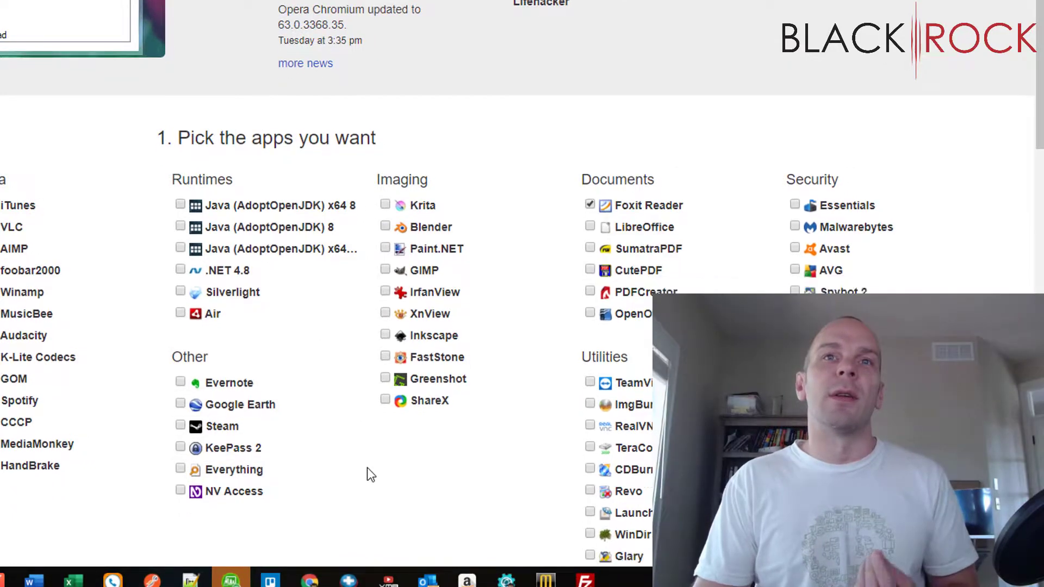
pyautogui.scroll(-3, 522, 511)
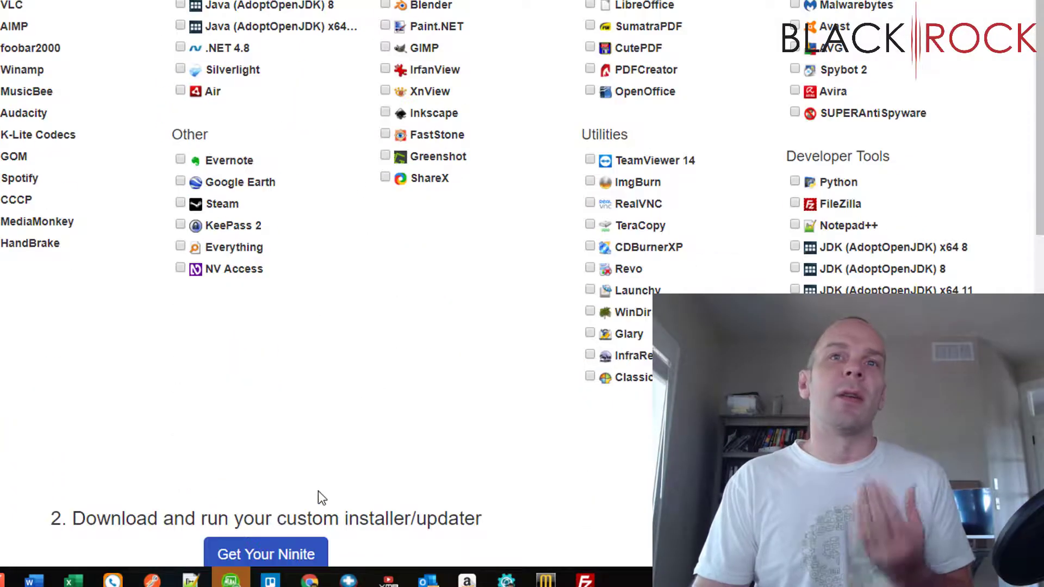
pyautogui.scroll(-2, 314, 502)
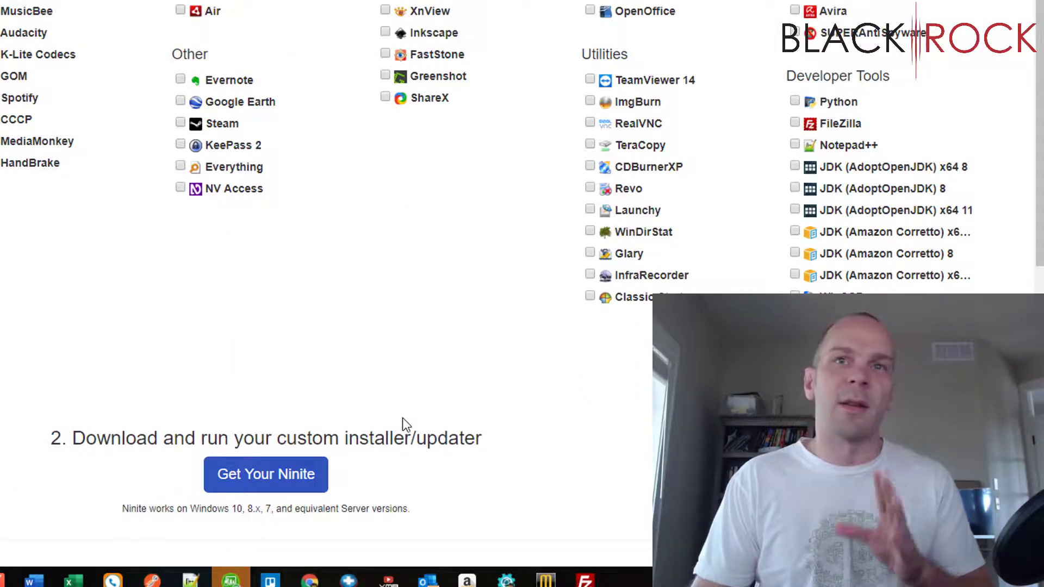
pyautogui.scroll(4, 451, 411)
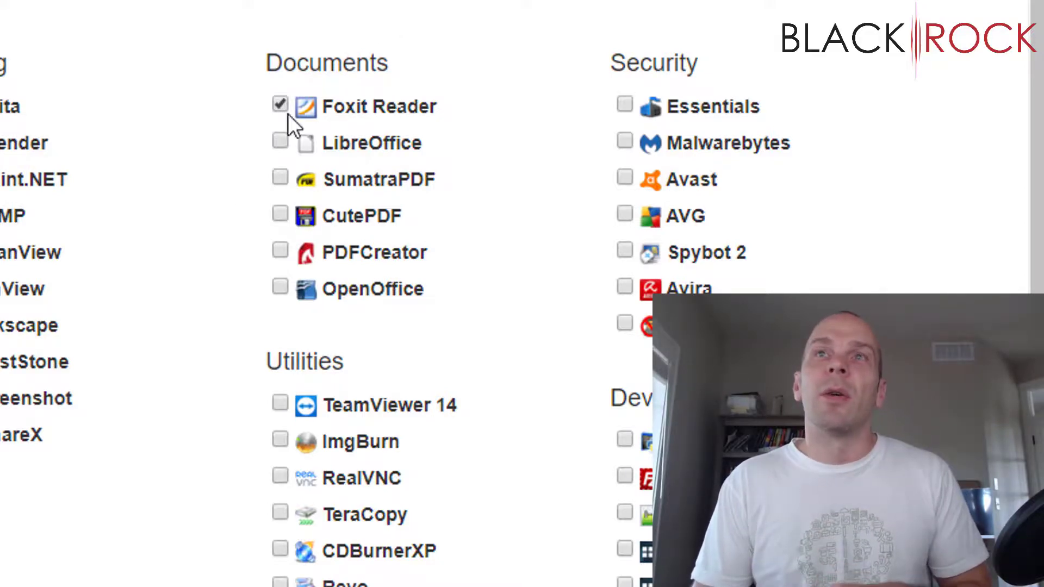
pyautogui.scroll(-6, 227, 191)
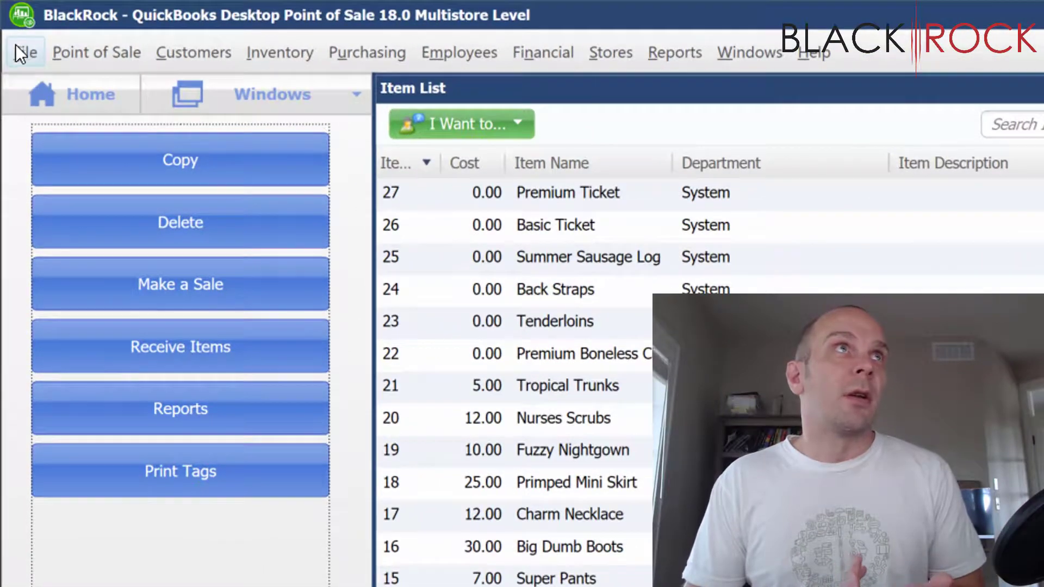
# Open the Print Designer on the Inventory Tags Avery 5160 template and show its Options.
pyautogui.click(8, 25)
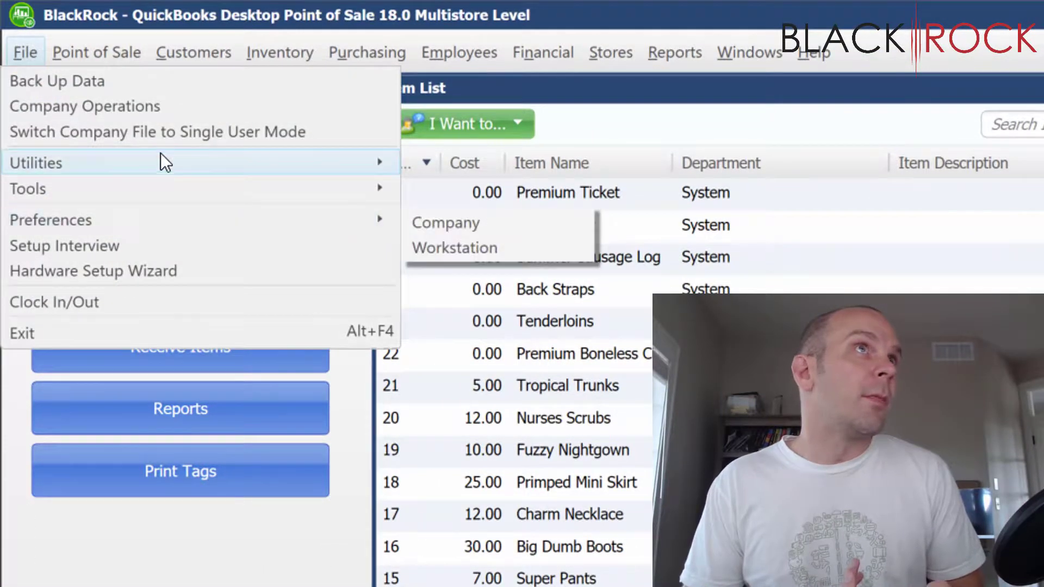
pyautogui.moveTo(328, 193)
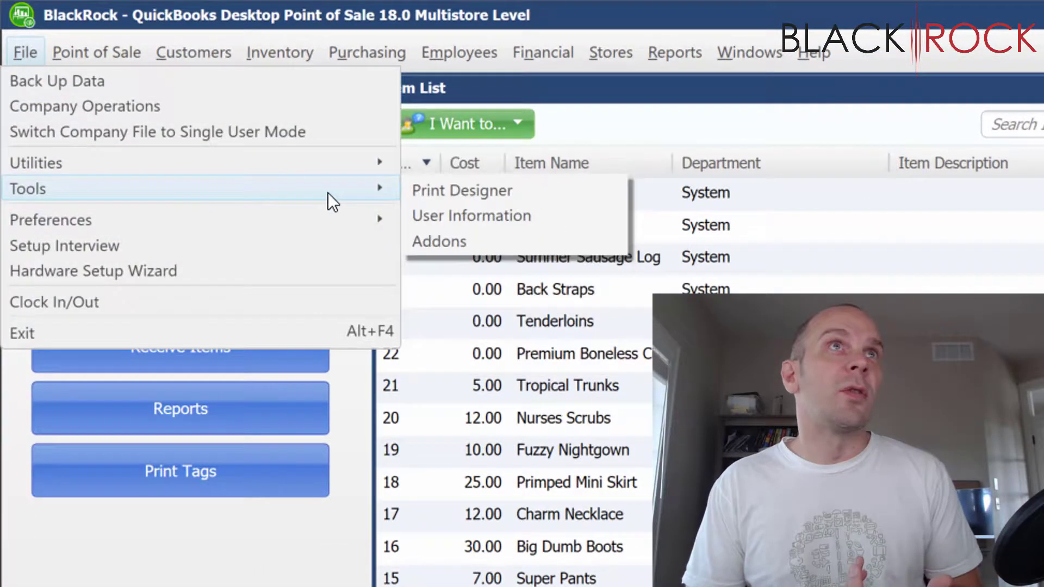
pyautogui.click(485, 190)
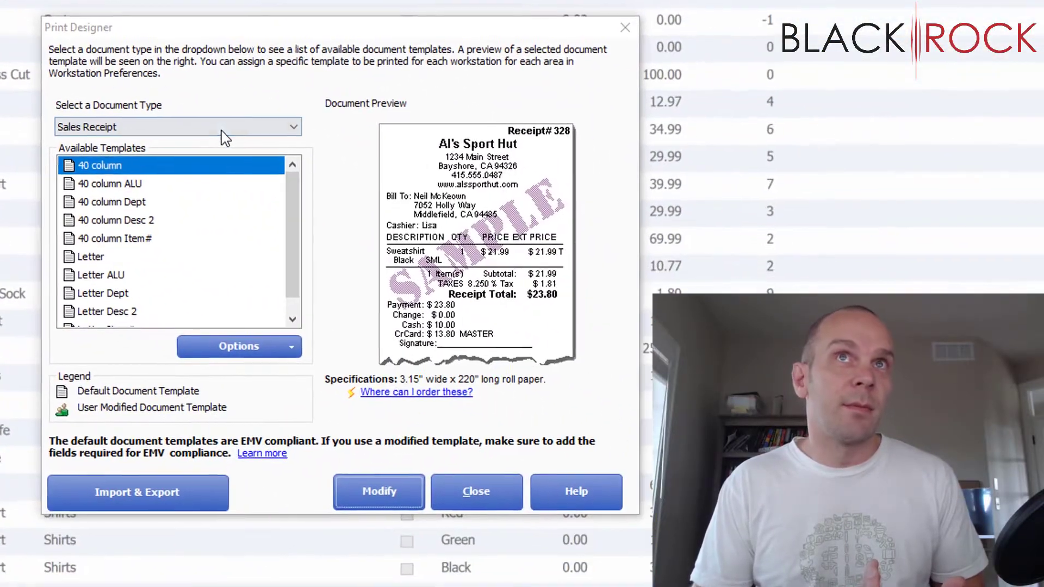
pyautogui.click(220, 135)
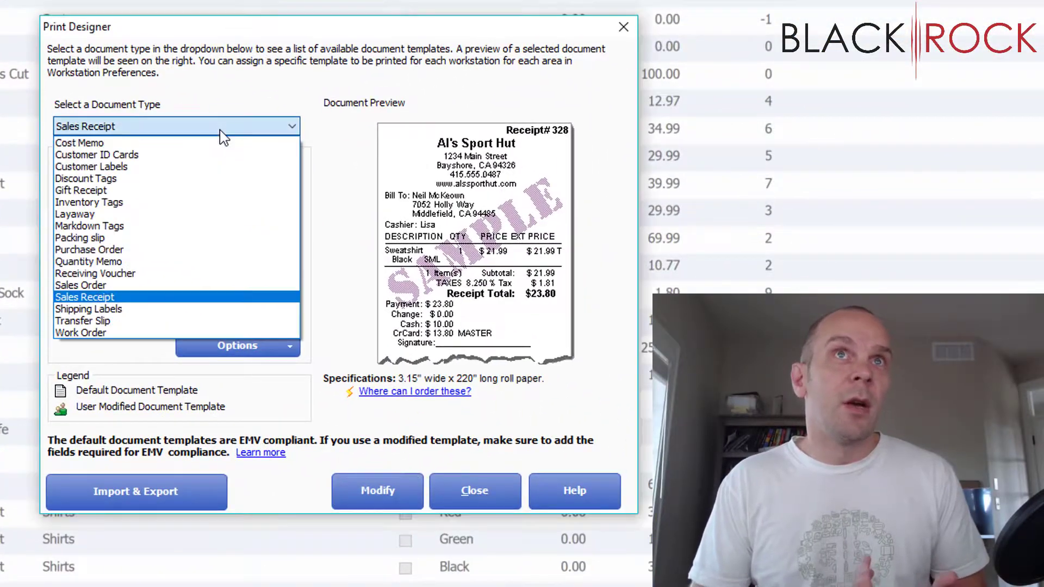
pyautogui.click(210, 202)
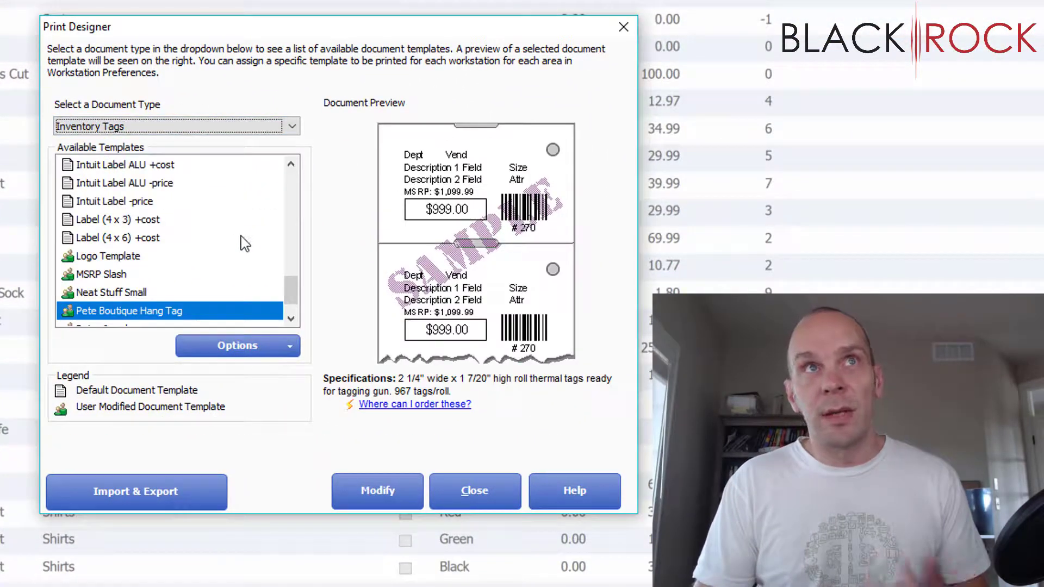
pyautogui.moveTo(292, 301); pyautogui.dragTo(292, 163)
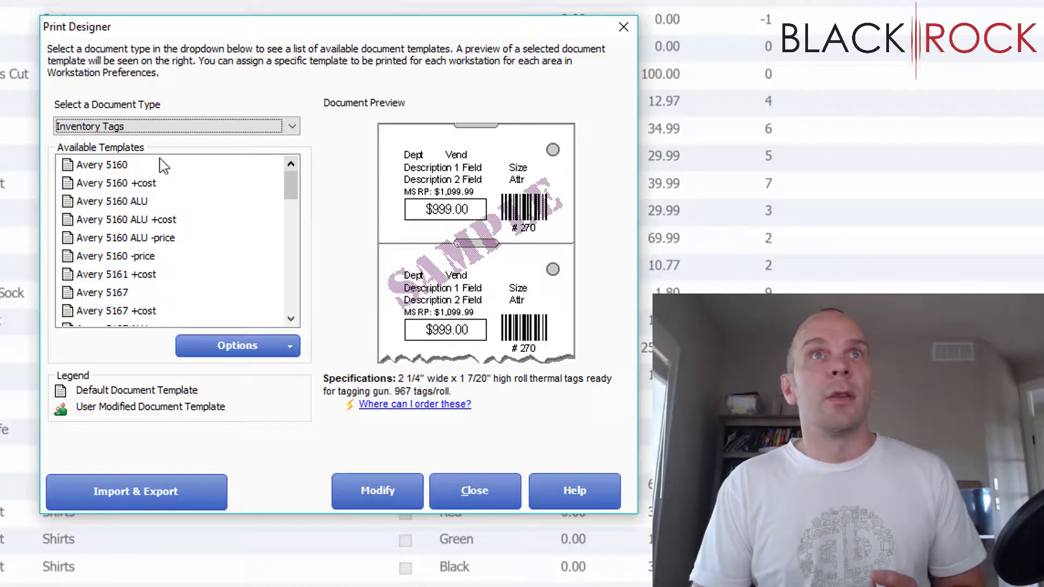
pyautogui.click(124, 166)
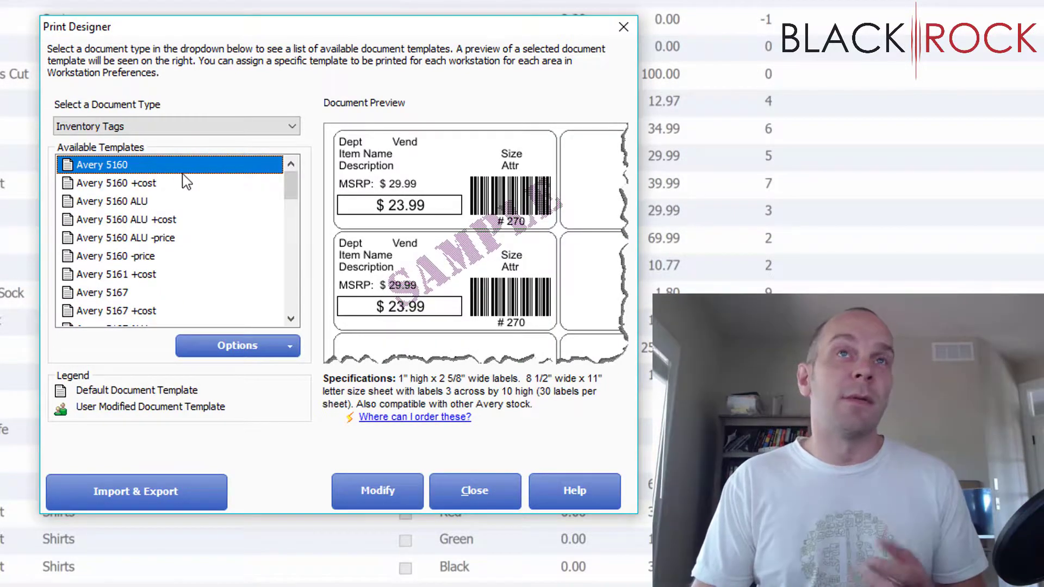
pyautogui.click(290, 347)
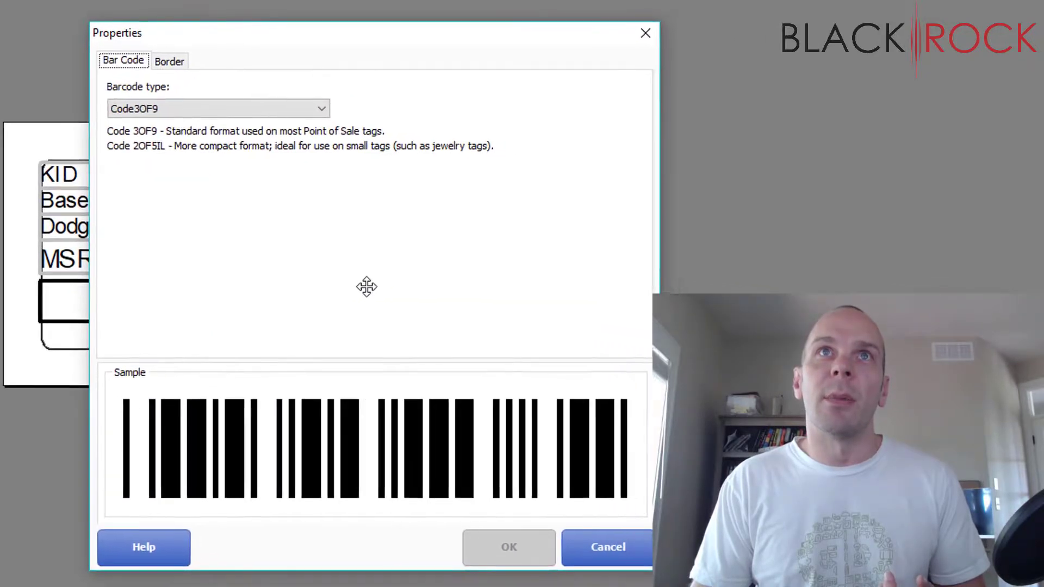
# Change the copied template's barcode type to Code2OF5IL.
pyautogui.click(240, 103)
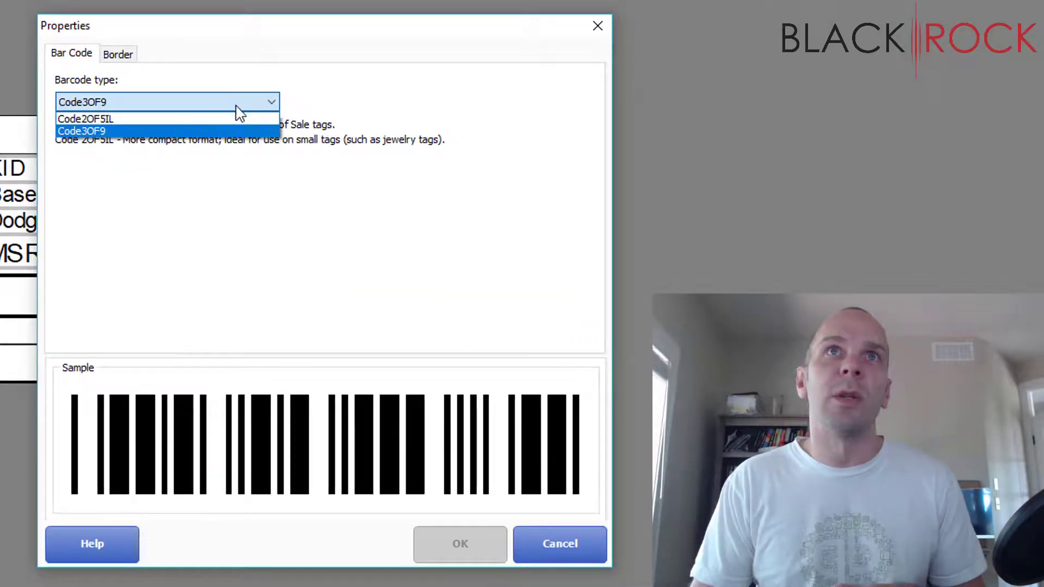
pyautogui.click(81, 131)
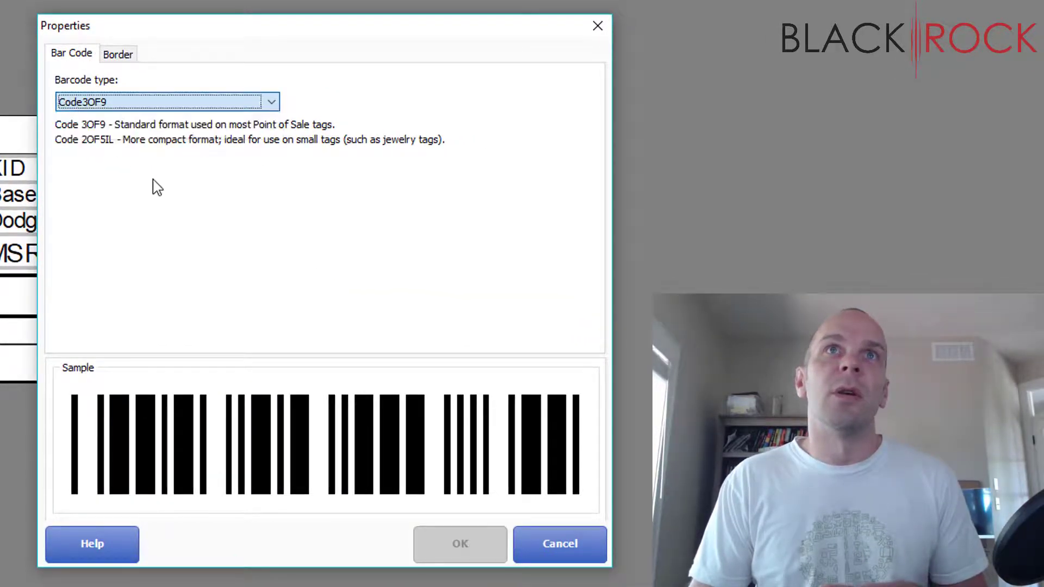
pyautogui.click(140, 105)
pyautogui.click(140, 116)
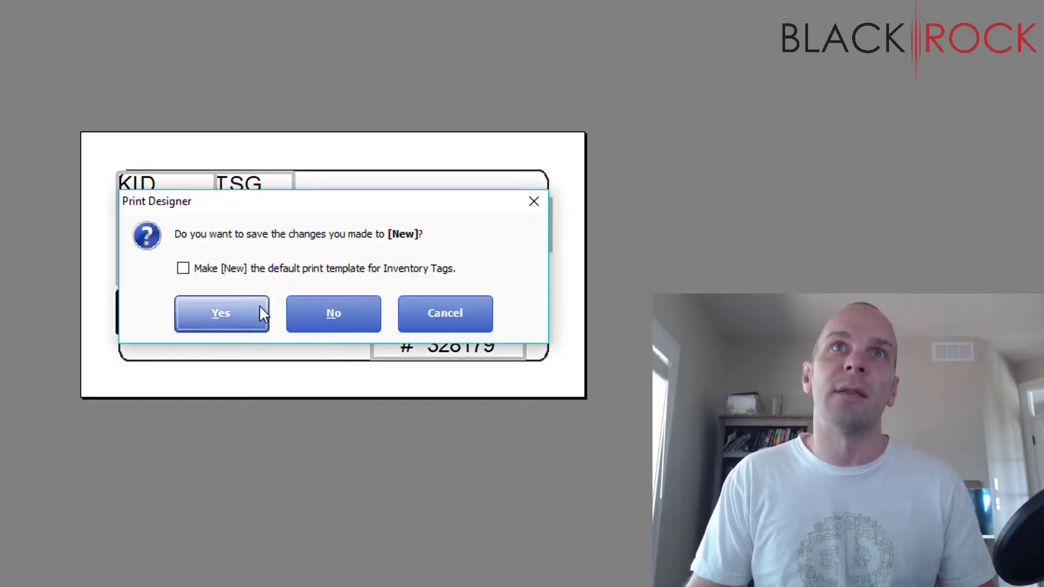
# Save it as 'Workaround Tag', the default Inventory Tags template.
pyautogui.click(183, 268)
pyautogui.click(212, 314)
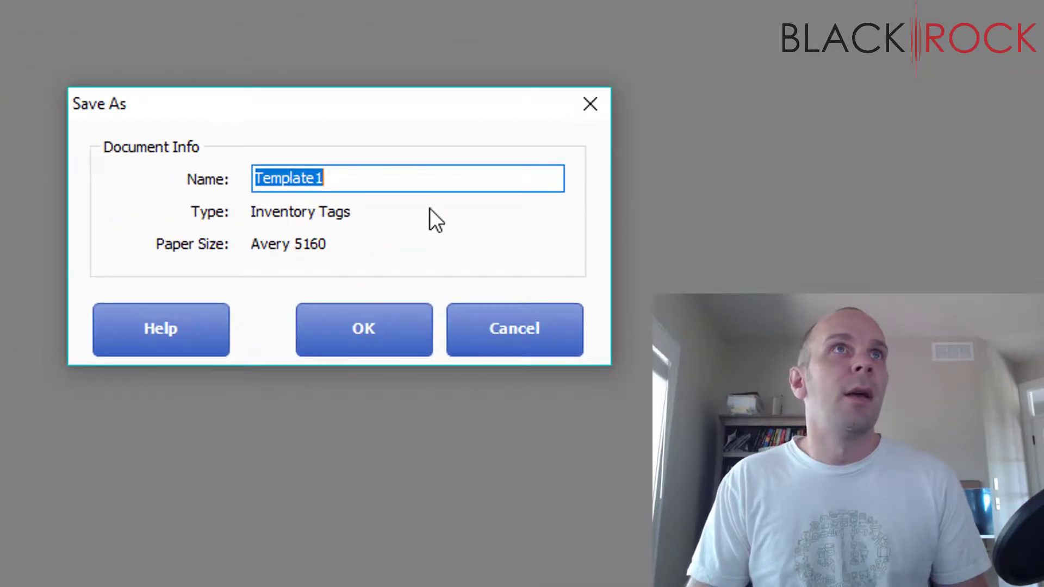
pyautogui.write('W')
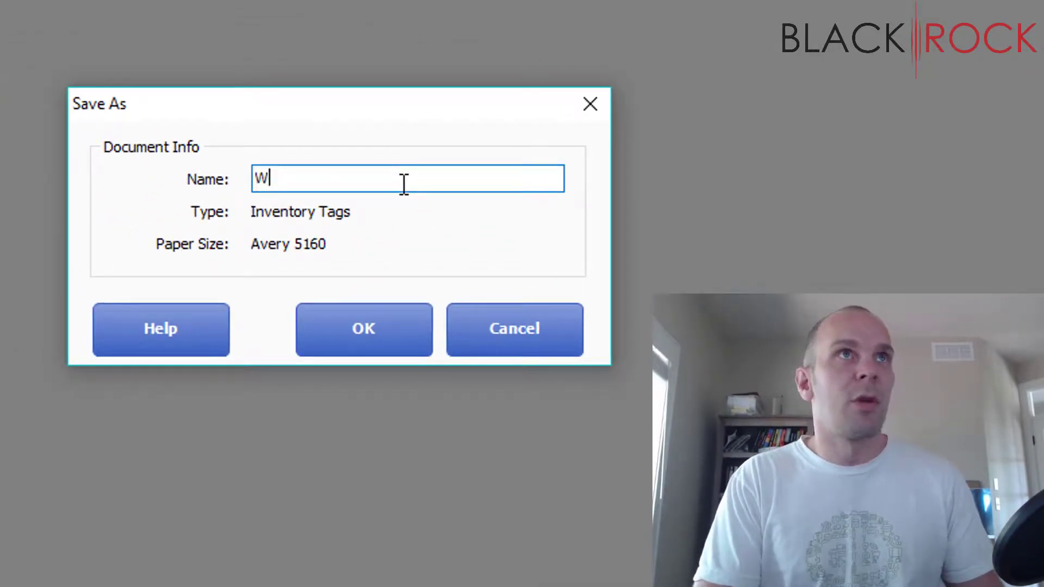
pyautogui.write('orkaround Tag')
pyautogui.click(331, 320)
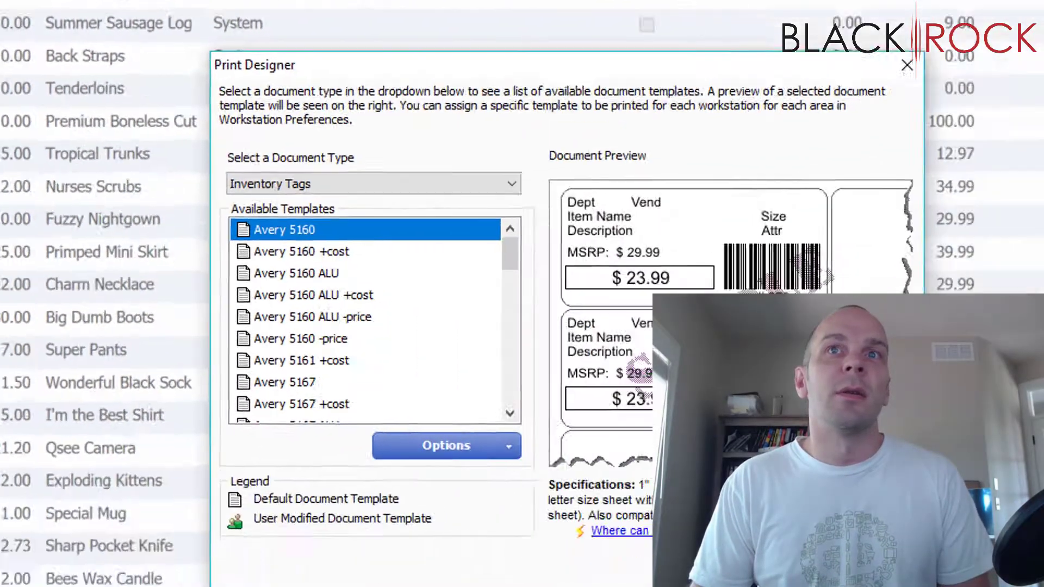
# Select Tropical Trunks, Fuzzy Nightgown, Big Dumb Boots and Super Pants in the item list.
pyautogui.click(497, 501)
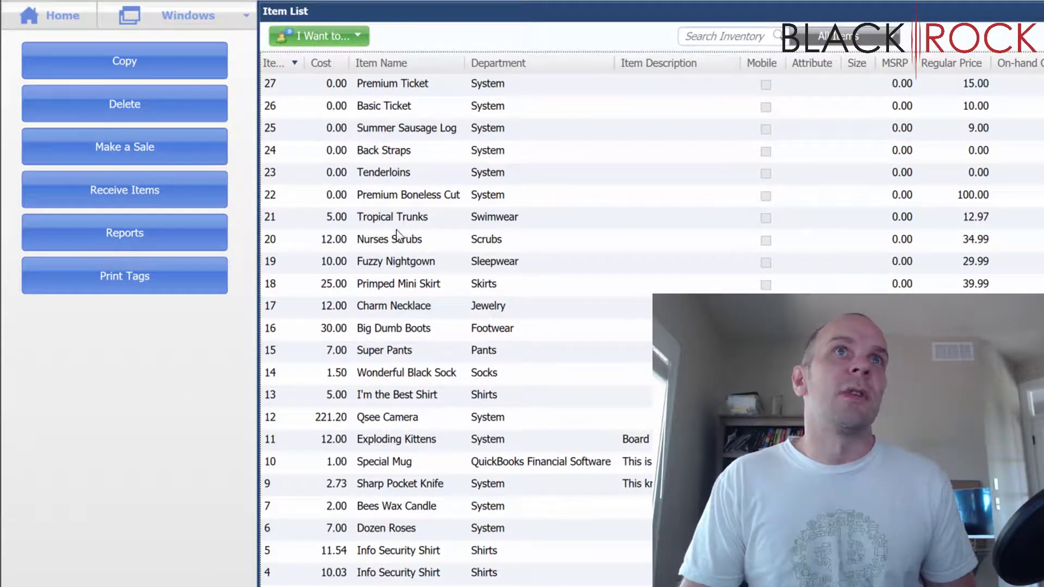
pyautogui.click(396, 220)
pyautogui.keyDown('ctrl'); pyautogui.click(399, 266); pyautogui.keyUp('ctrl')
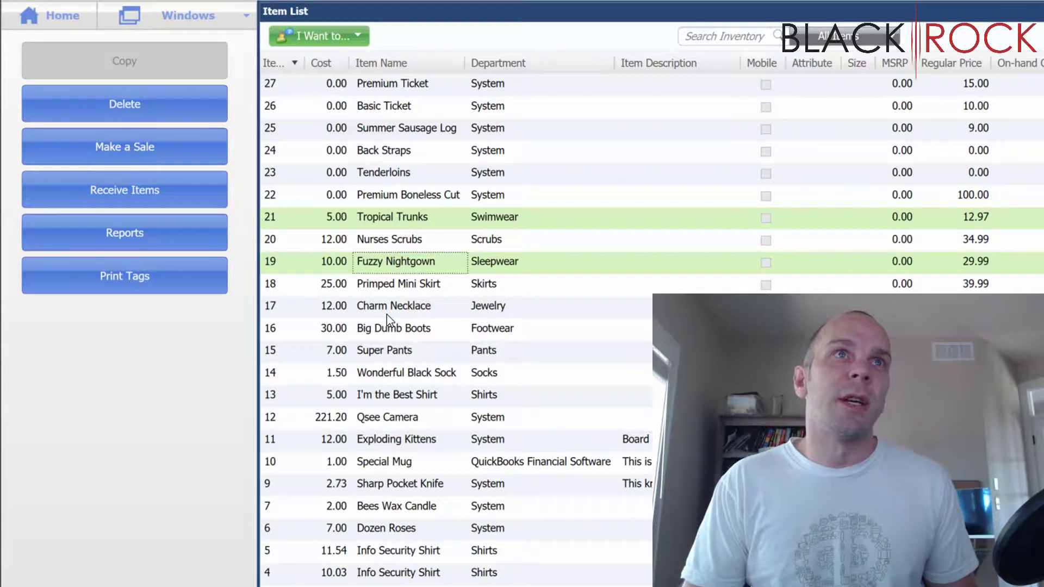
pyautogui.keyDown('ctrl'); pyautogui.click(386, 329); pyautogui.keyUp('ctrl')
pyautogui.keyDown('ctrl'); pyautogui.click(374, 355); pyautogui.keyUp('ctrl')
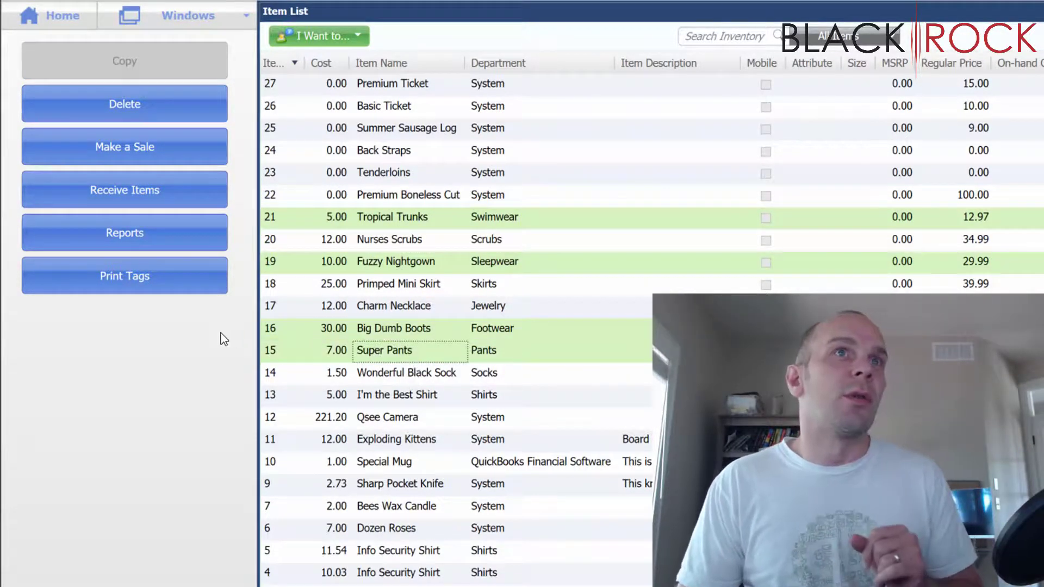
# Print their tags to the Foxit Reader PDF Printer using the Workaround Tag template.
pyautogui.click(166, 273)
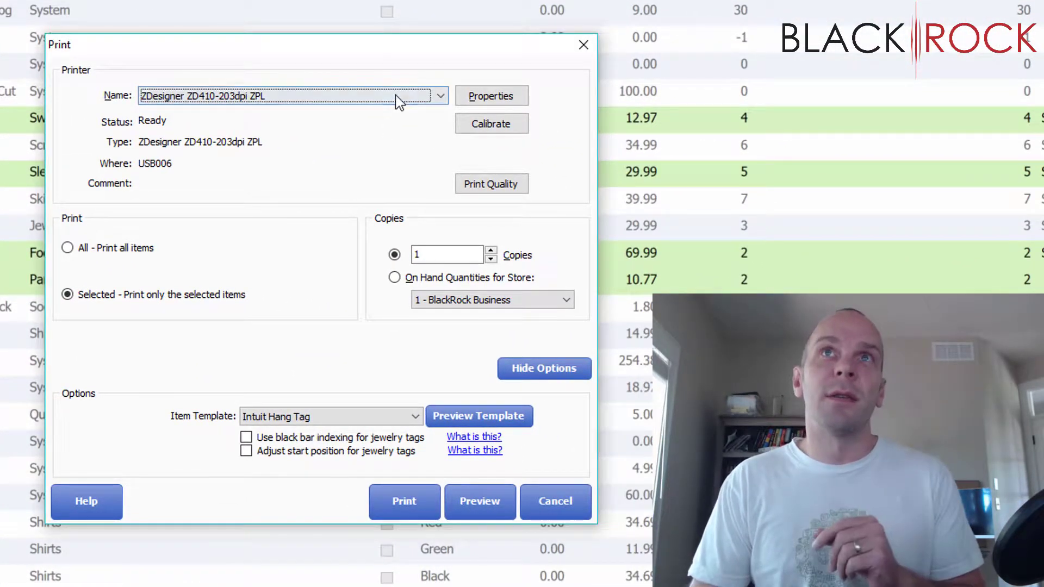
pyautogui.click(395, 96)
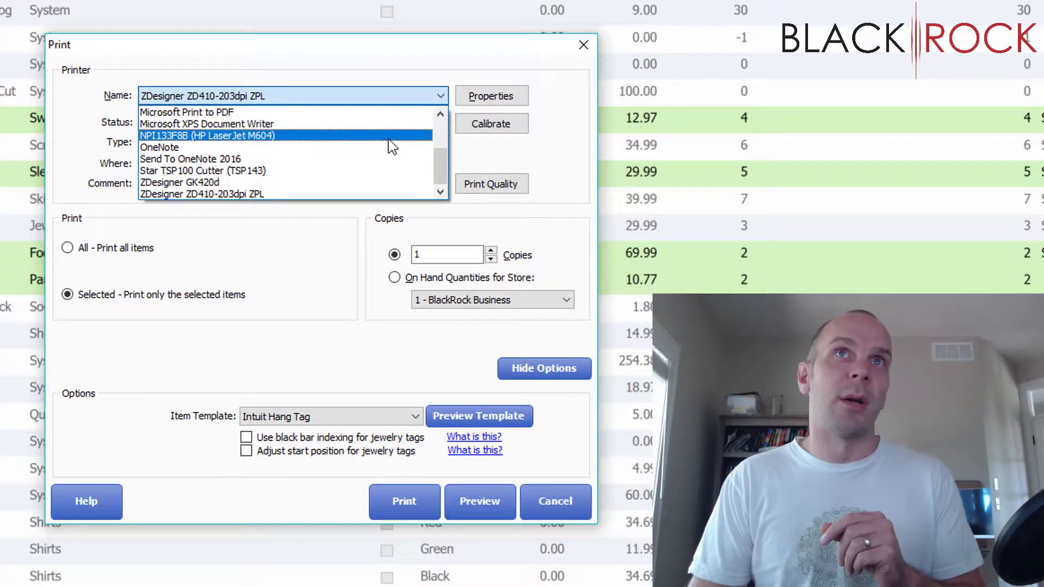
pyautogui.scroll(2, 389, 143)
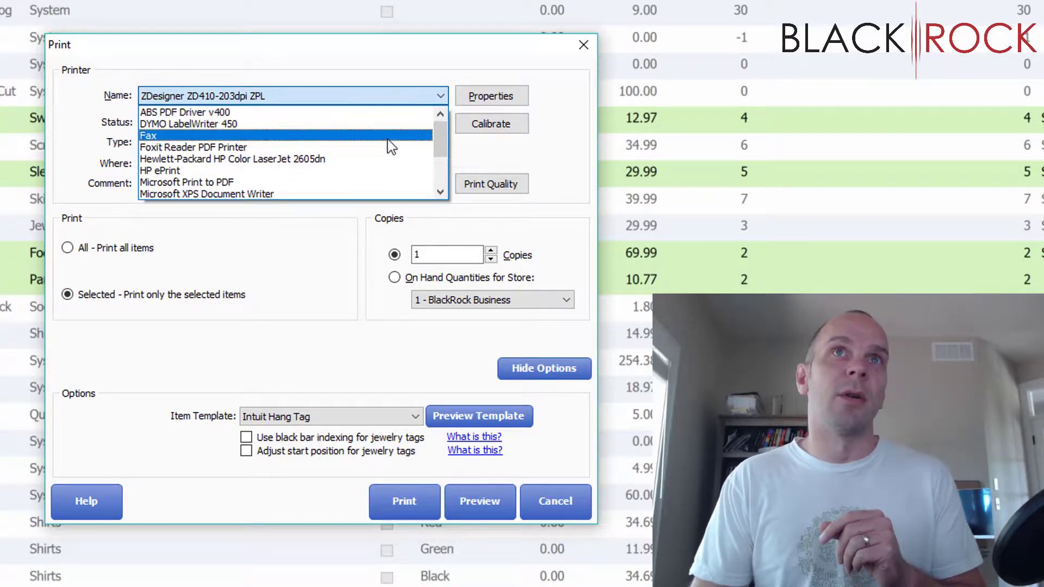
pyautogui.click(191, 146)
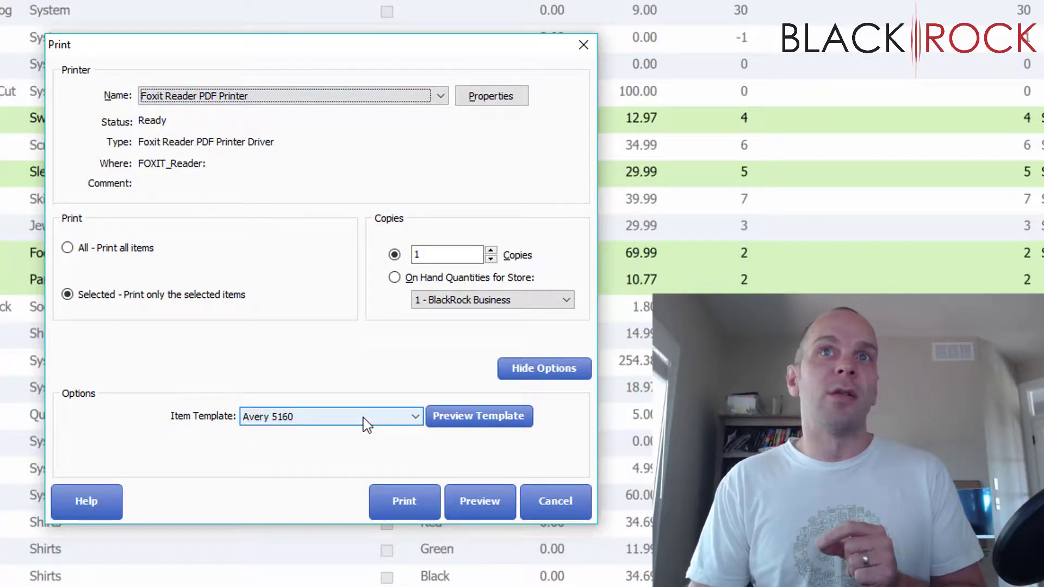
pyautogui.click(377, 422)
pyautogui.moveTo(417, 457); pyautogui.dragTo(417, 506)
pyautogui.click(324, 511)
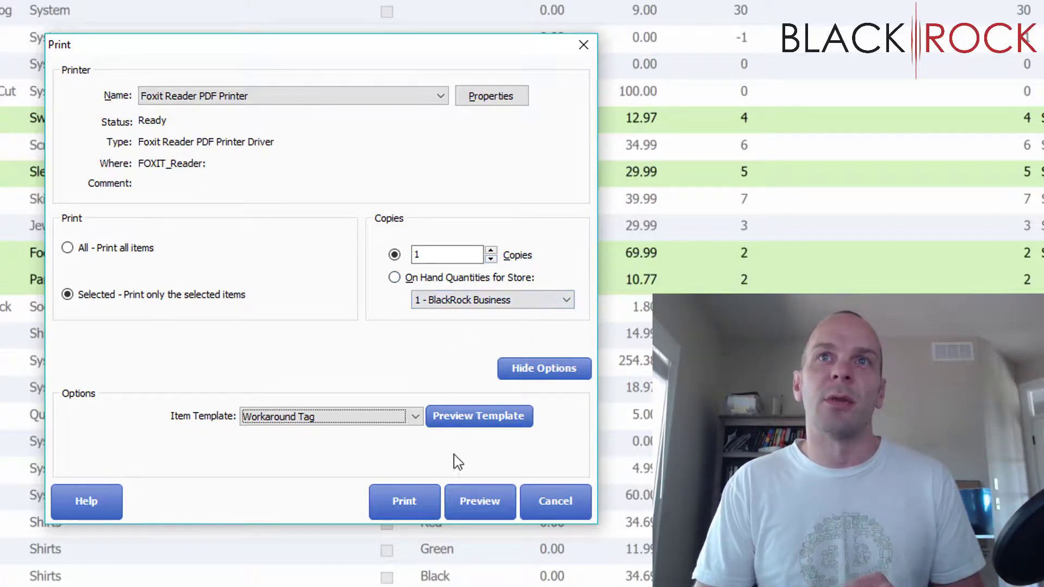
pyautogui.click(417, 487)
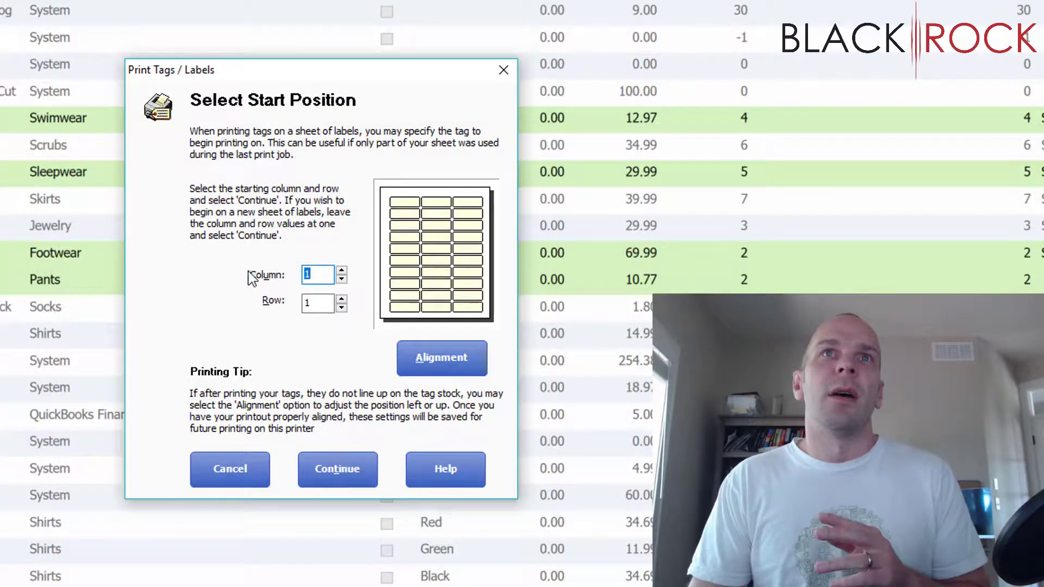
# Continue from the first label position and save the tag PDF under the name 'inventory'.
pyautogui.click(350, 469)
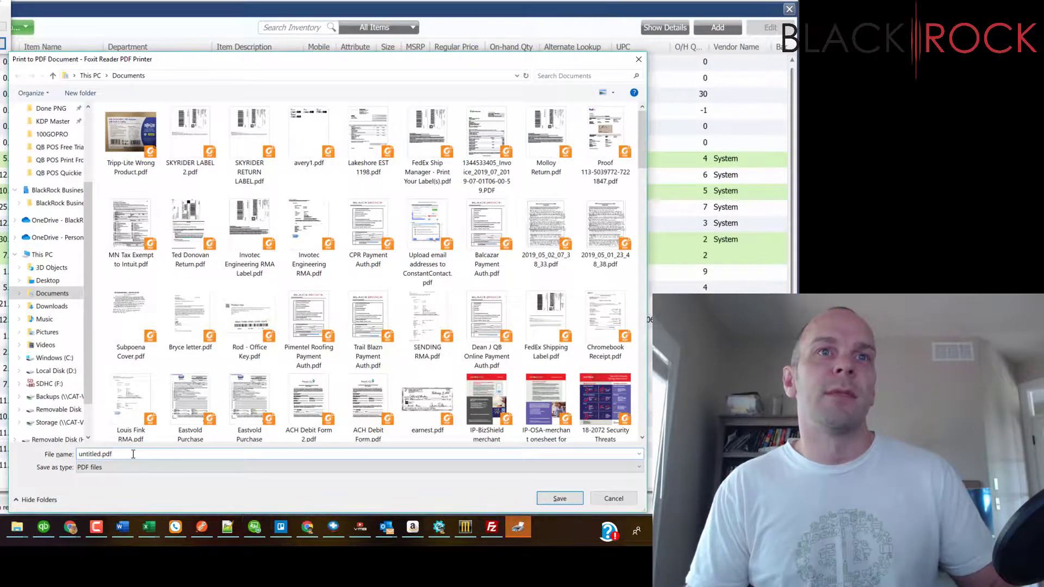
pyautogui.write('inventory')
pyautogui.press('Return')
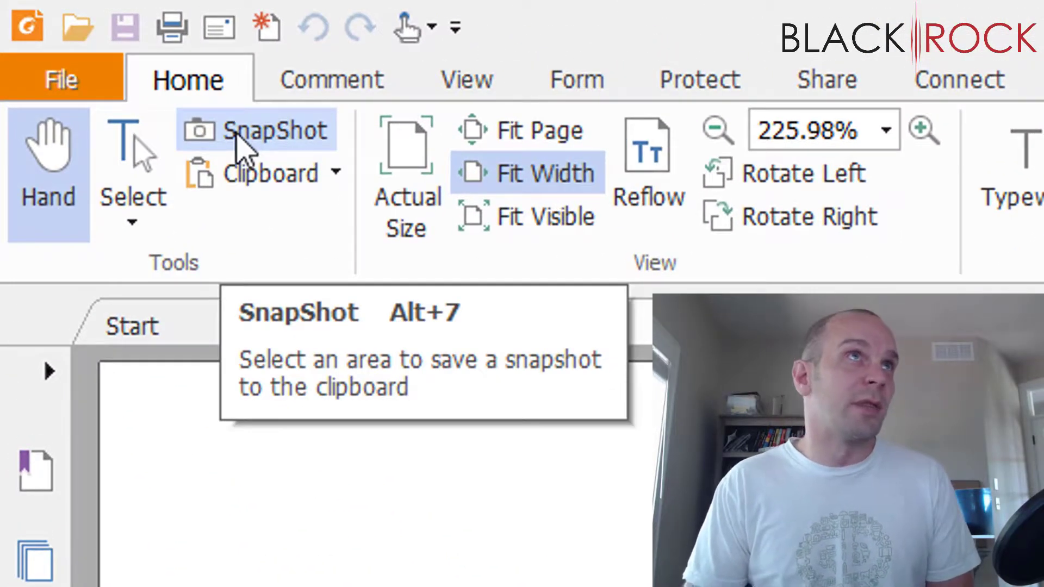
# Snapshot the Big Dumb Boots tag in Foxit and print only that captured area.
pyautogui.click(237, 137)
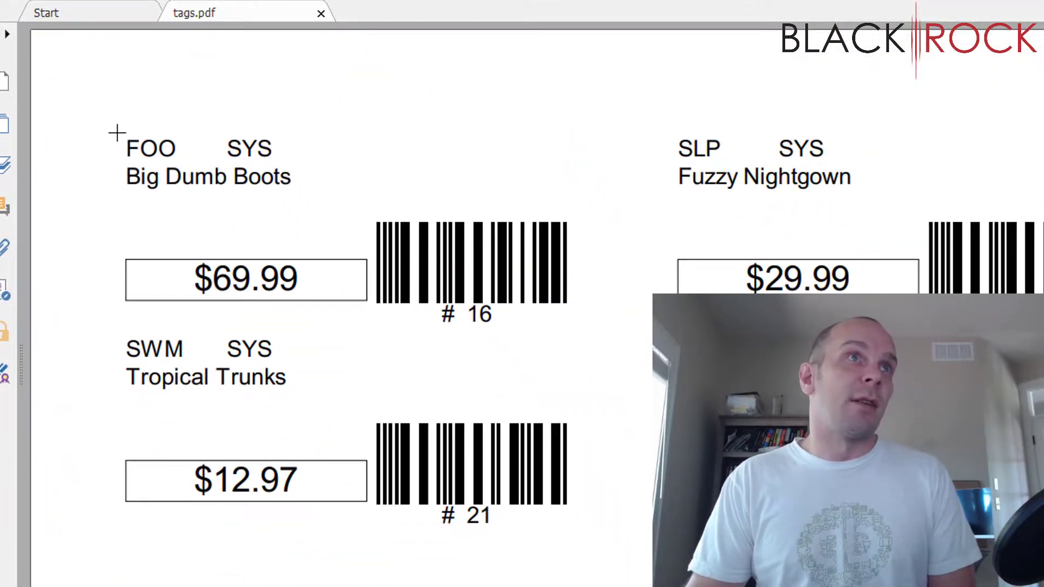
pyautogui.moveTo(117, 132); pyautogui.dragTo(586, 332)
pyautogui.click(589, 331)
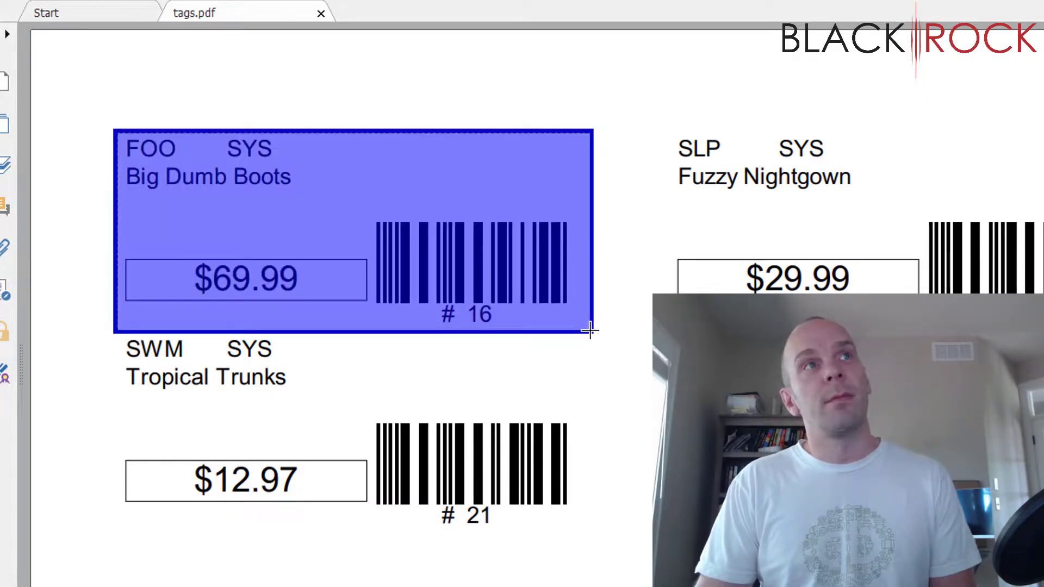
pyautogui.rightClick(462, 266)
pyautogui.click(506, 327)
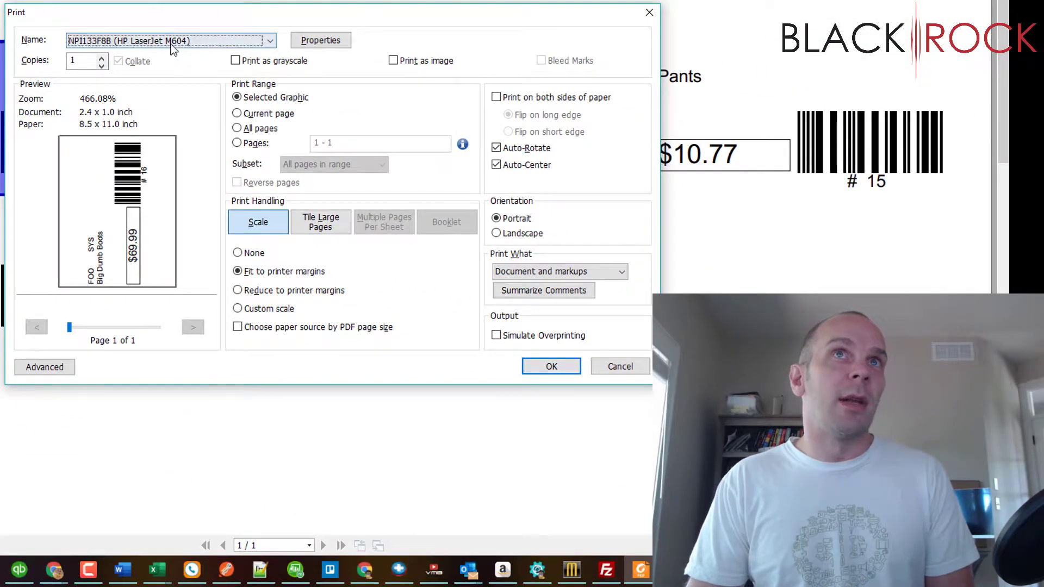
pyautogui.click(396, 81)
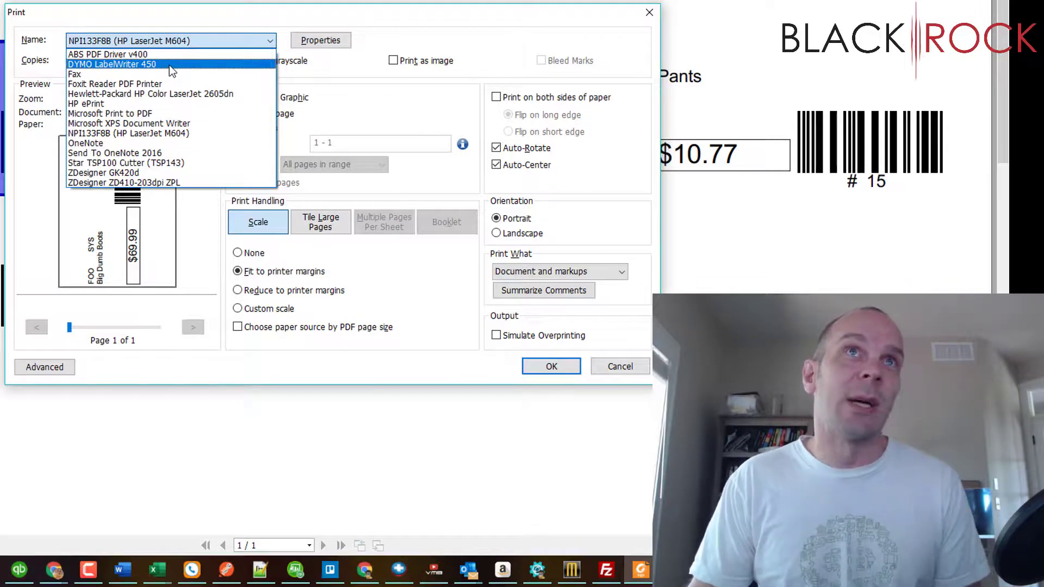
# Choose DYMO LabelWriter 450 as the printer.
pyautogui.click(168, 64)
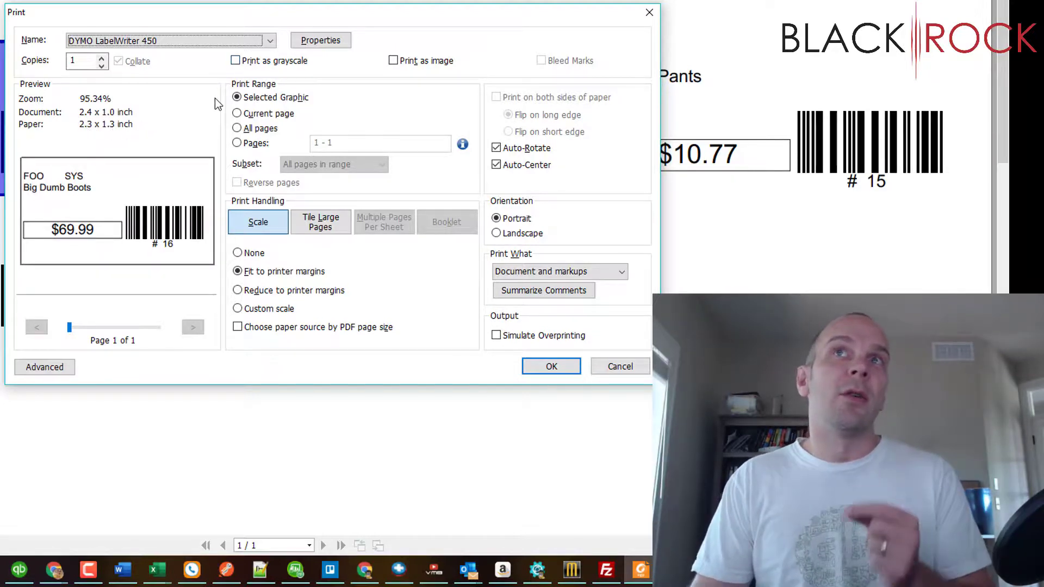
# Confirm the DYMO advanced paper size is 30334 2-1/4 in x 1-1/4 in.
pyautogui.click(310, 43)
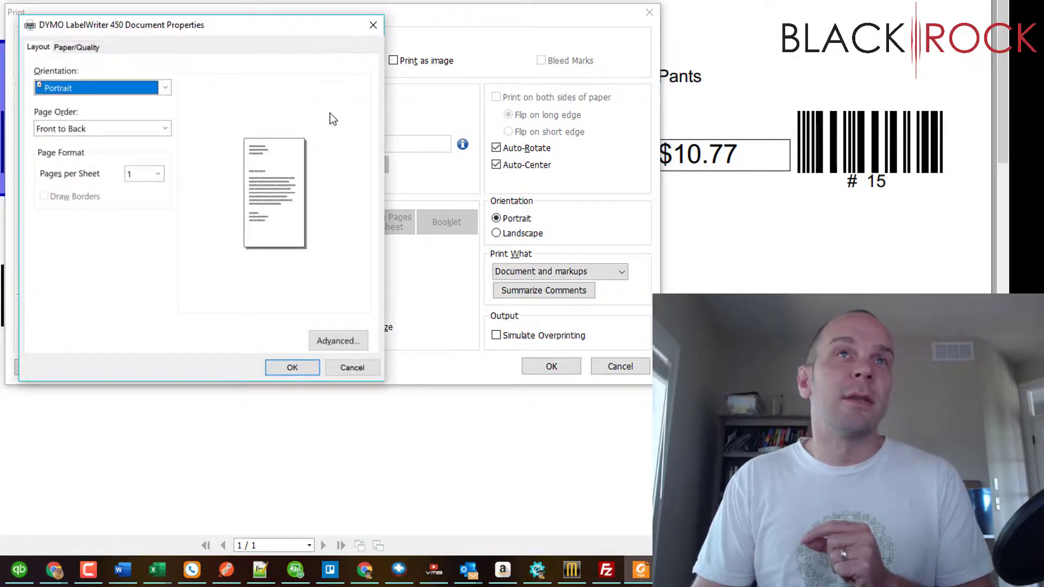
pyautogui.click(340, 339)
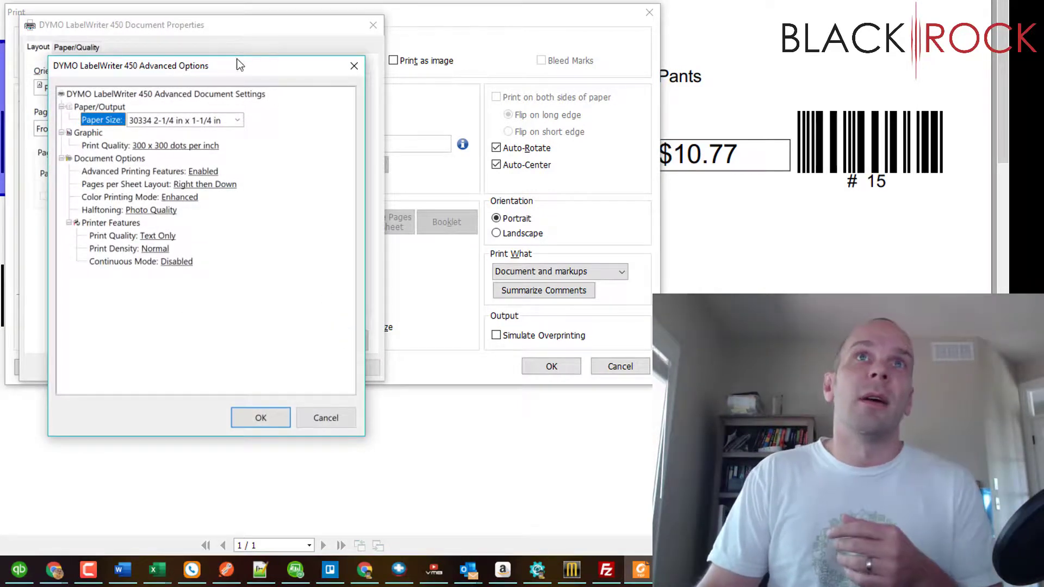
pyautogui.moveTo(236, 61); pyautogui.dragTo(567, 22)
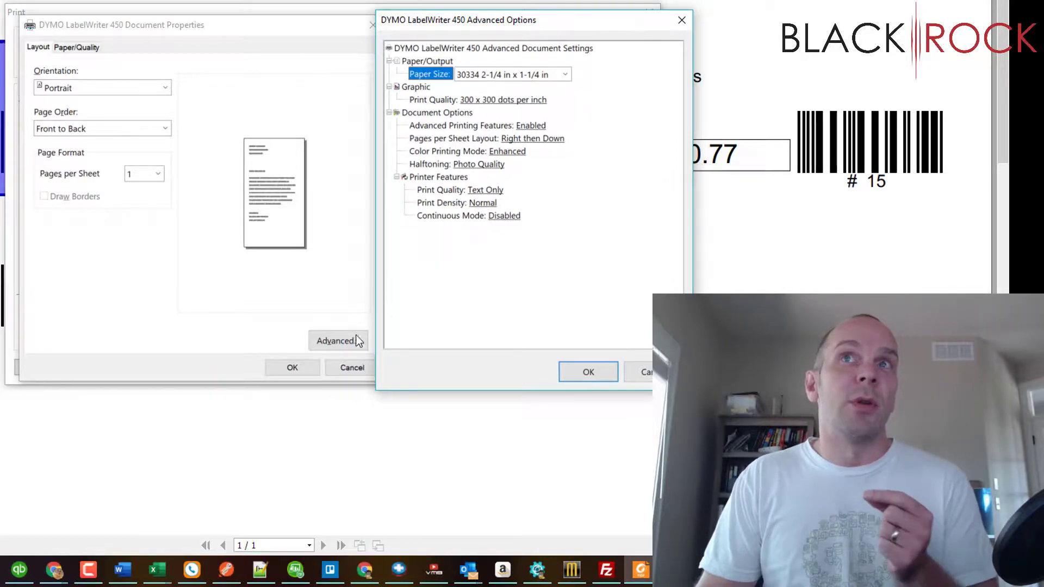
pyautogui.click(492, 81)
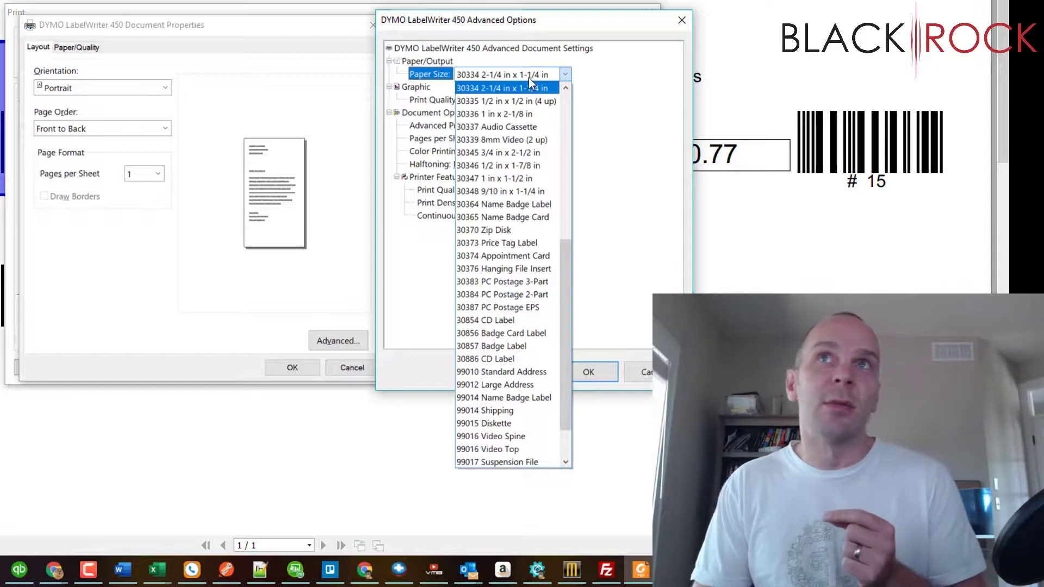
pyautogui.click(485, 88)
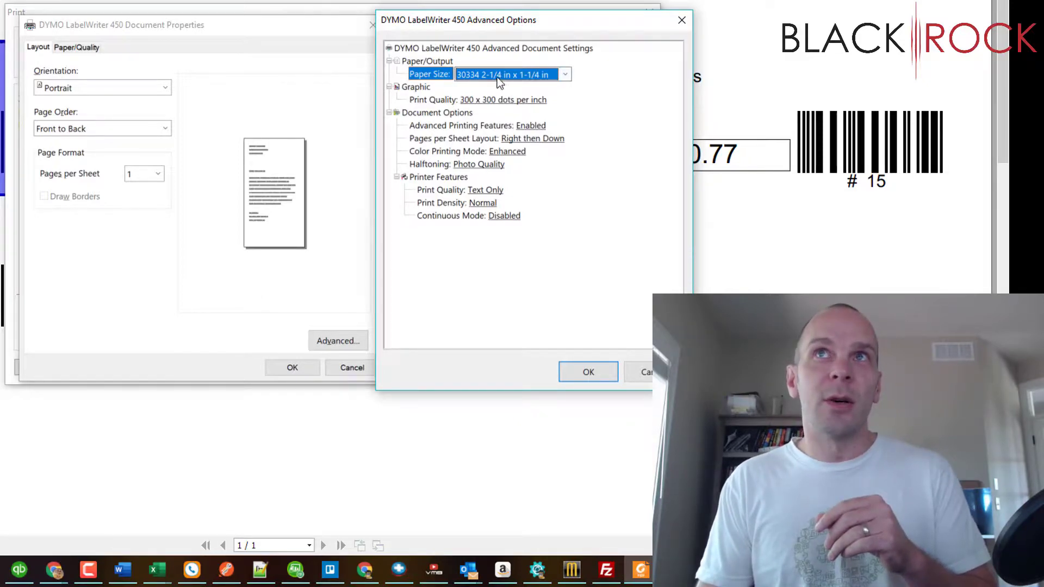
pyautogui.click(591, 375)
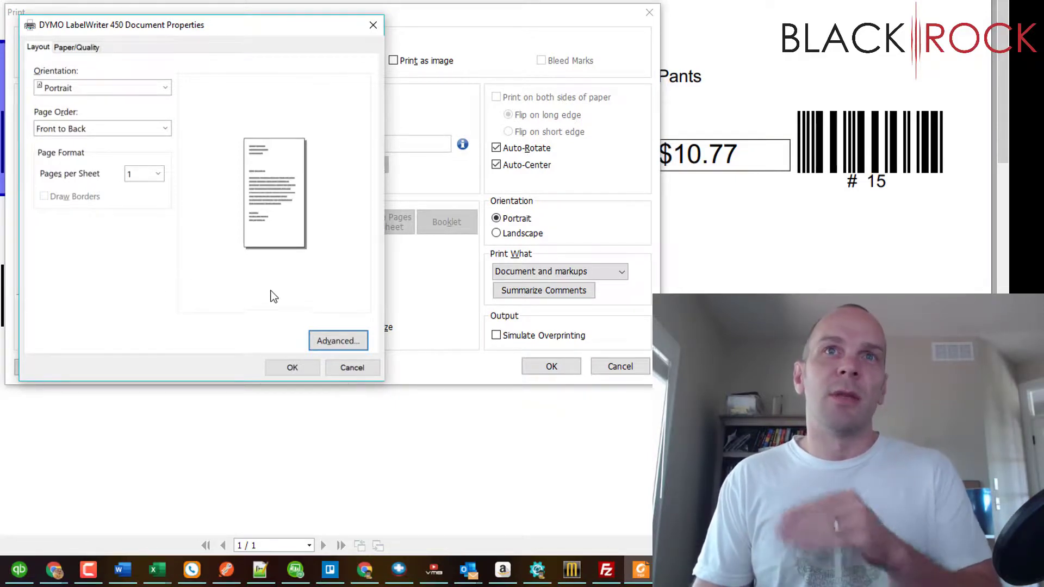
# Accept the document properties, raise the copy count, and print the Big Dumb Boots tag.
pyautogui.click(293, 367)
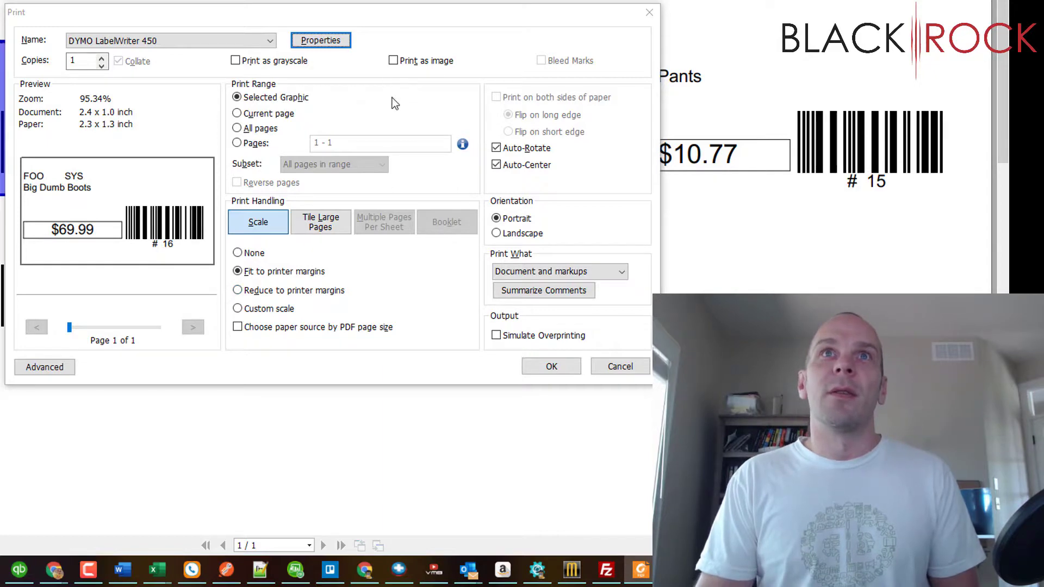
pyautogui.click(101, 57)
pyautogui.click(101, 57)
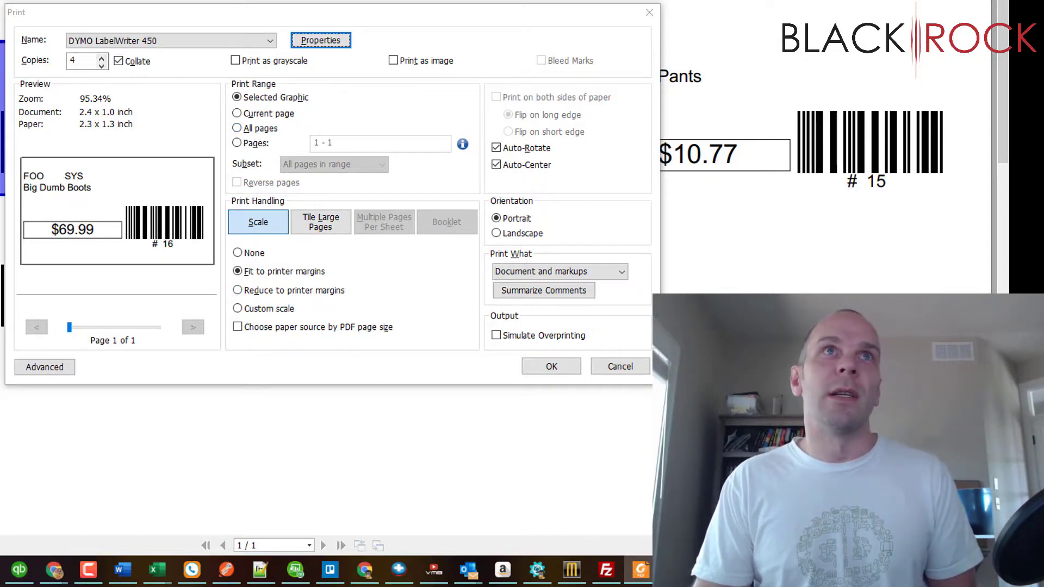
pyautogui.click(556, 369)
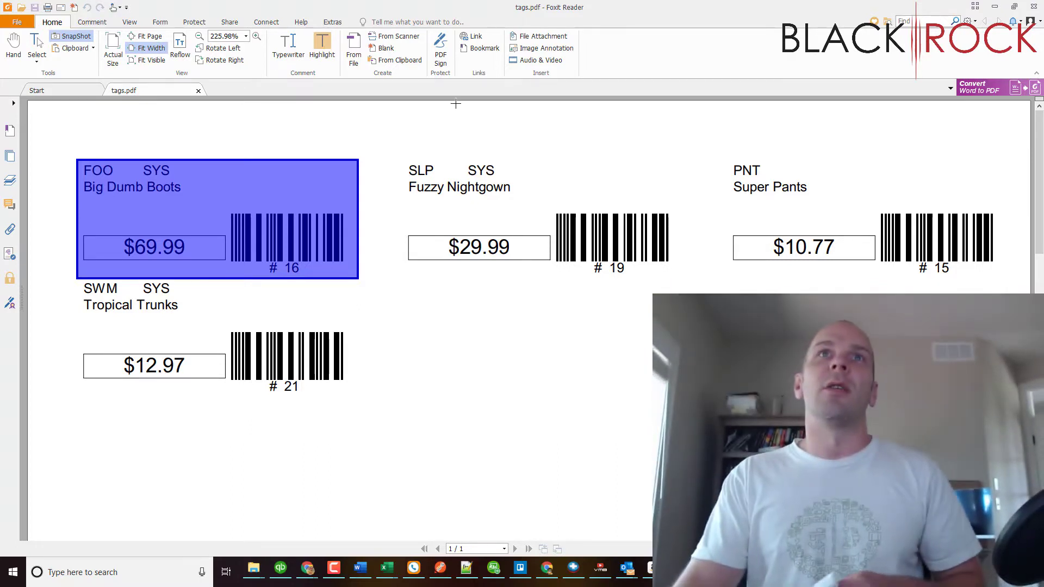
# Snapshot the Fuzzy Nightgown tag and print three copies of it on the DYMO.
pyautogui.moveTo(393, 156); pyautogui.dragTo(686, 281)
pyautogui.rightClick(623, 245)
pyautogui.click(630, 277)
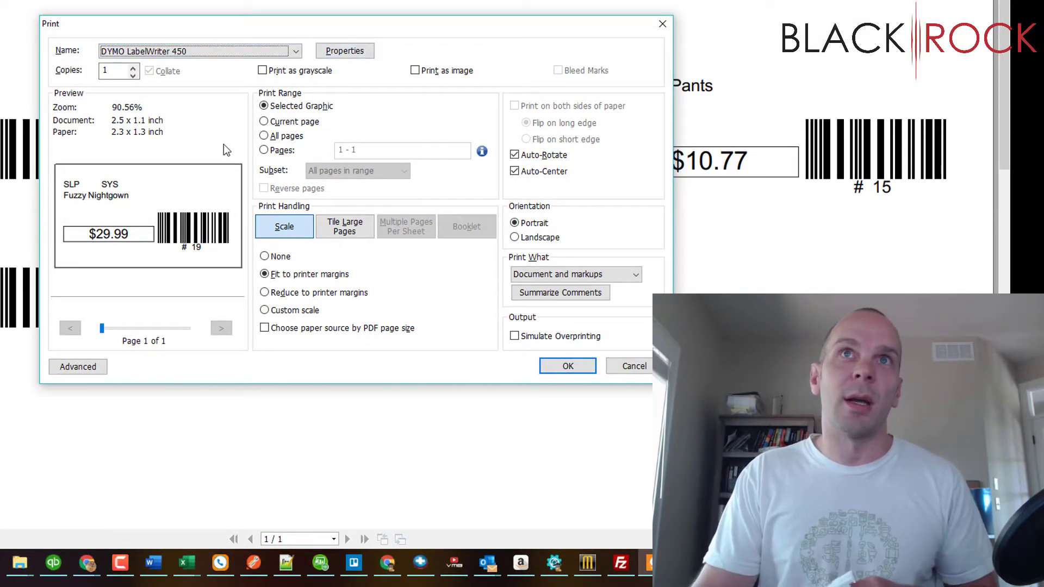
pyautogui.click(132, 67)
pyautogui.click(133, 67)
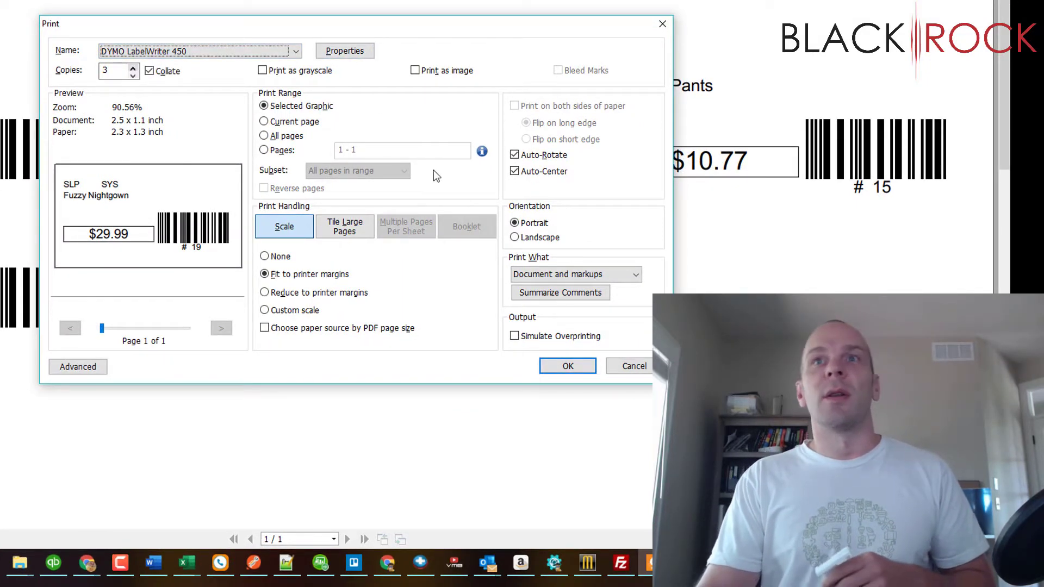
pyautogui.click(569, 366)
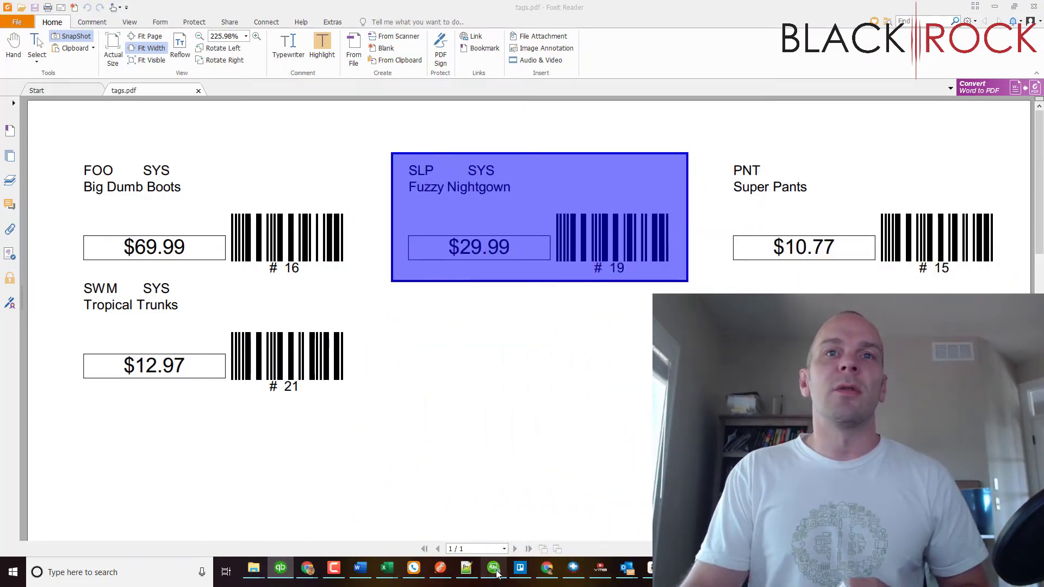
# Start a new sales receipt and scan barcode 19 to add Fuzzy Nightgown at 29.99.
pyautogui.click(493, 568)
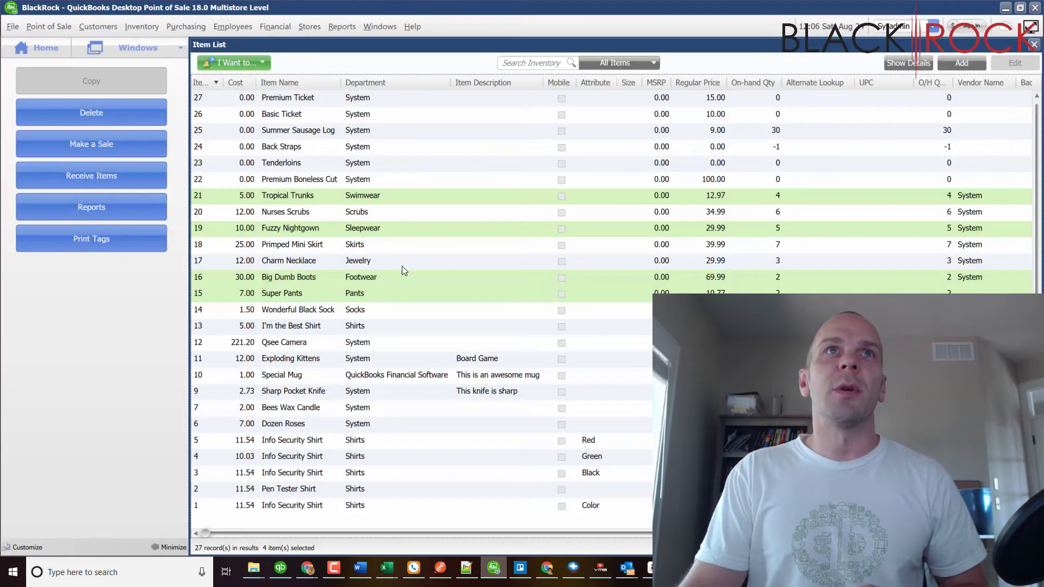
pyautogui.click(40, 52)
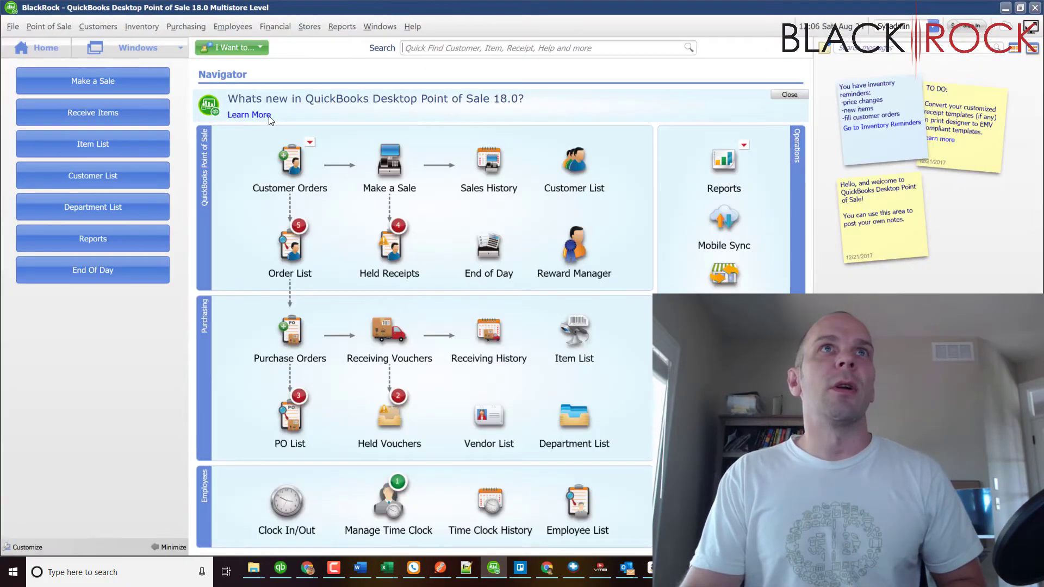
pyautogui.click(382, 170)
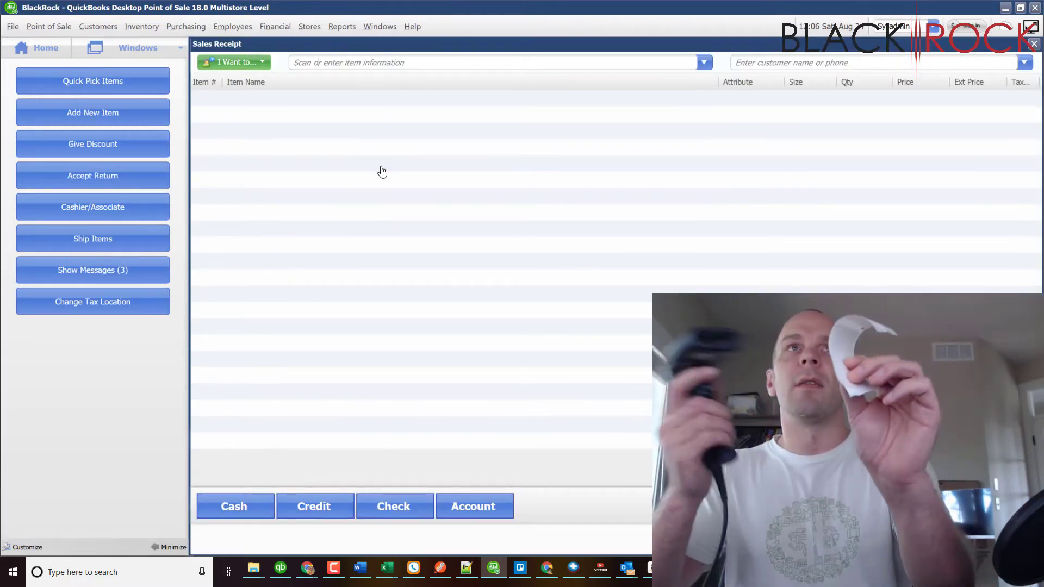
pyautogui.write('19')
pyautogui.press('Return')
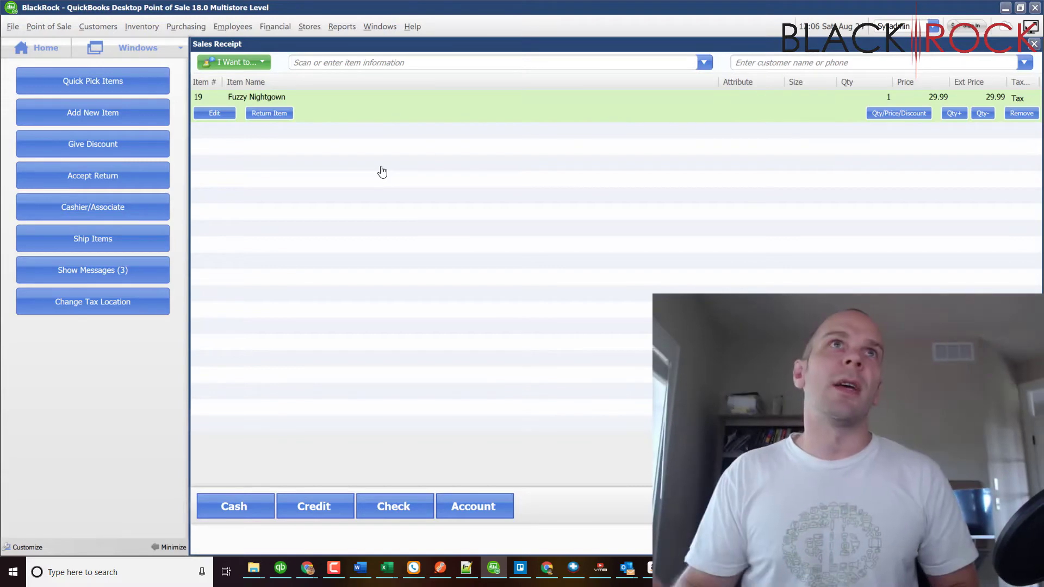